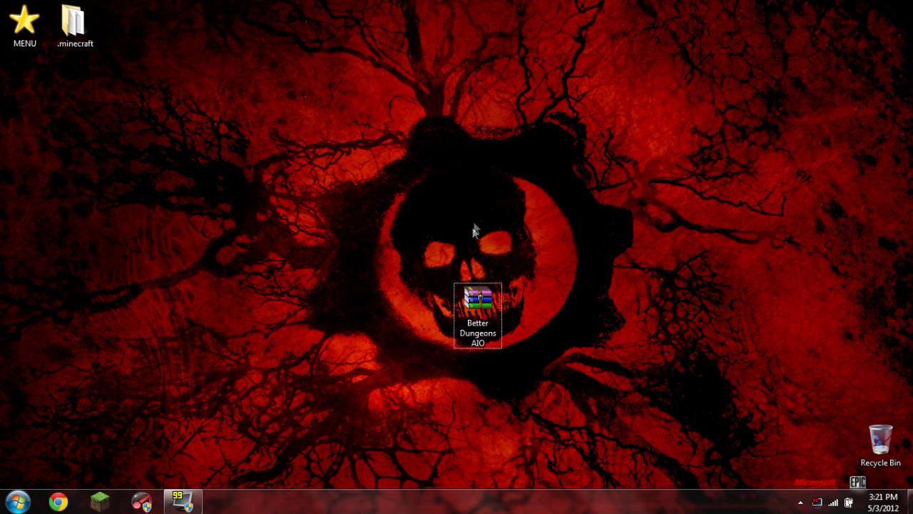
Open the .minecraft game folder from the Minecraft Launcher's options, and close the launcher.
{"action": "left_click_drag", "start_coordinate": [473, 312], "coordinate": [467, 194]}
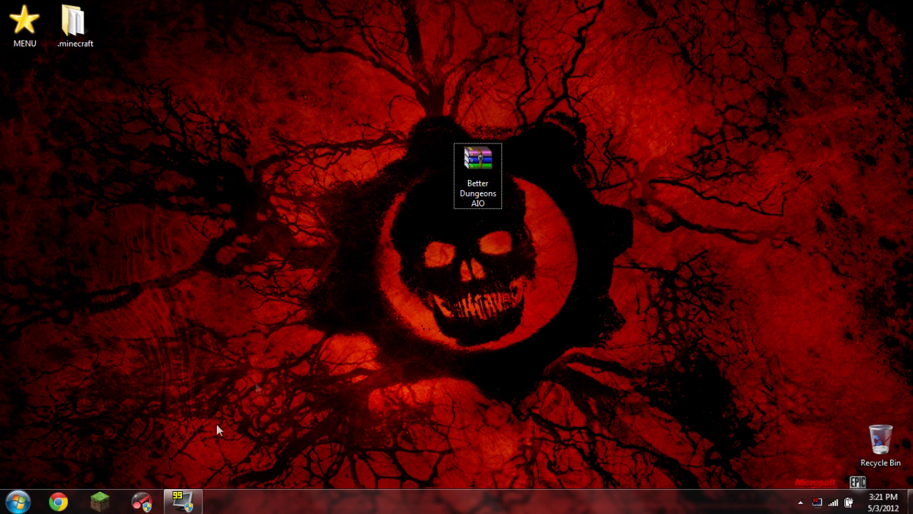
{"action": "left_click", "coordinate": [103, 501]}
{"action": "left_click", "coordinate": [494, 259]}
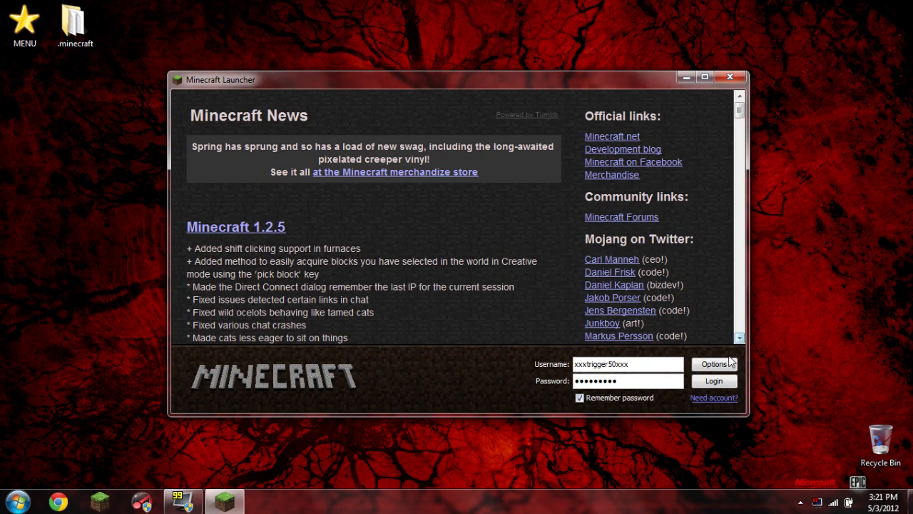
{"action": "left_click", "coordinate": [714, 363]}
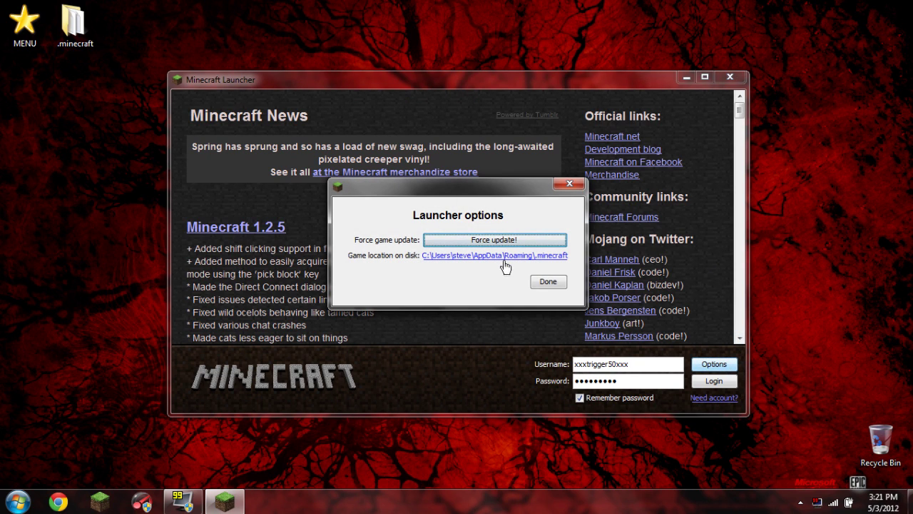
{"action": "left_click", "coordinate": [471, 264]}
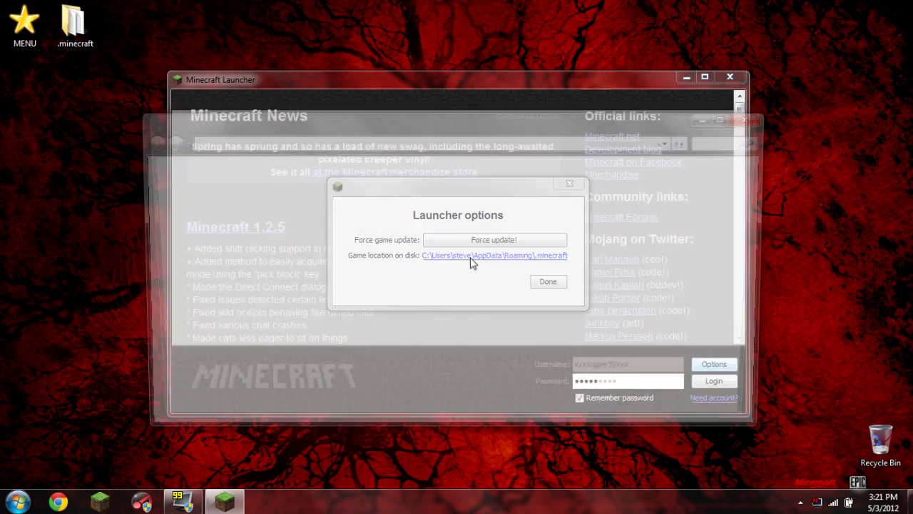
{"action": "left_click", "coordinate": [631, 82]}
{"action": "left_click", "coordinate": [570, 185]}
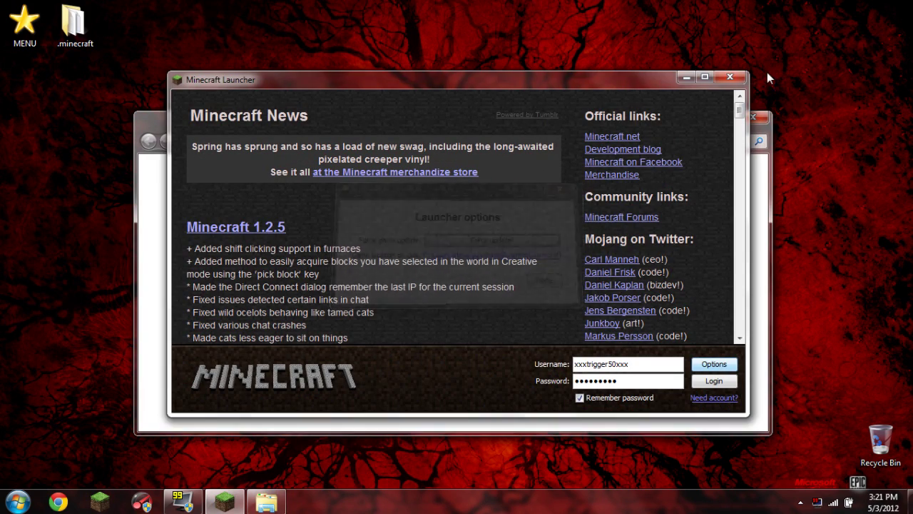
{"action": "left_click", "coordinate": [729, 77]}
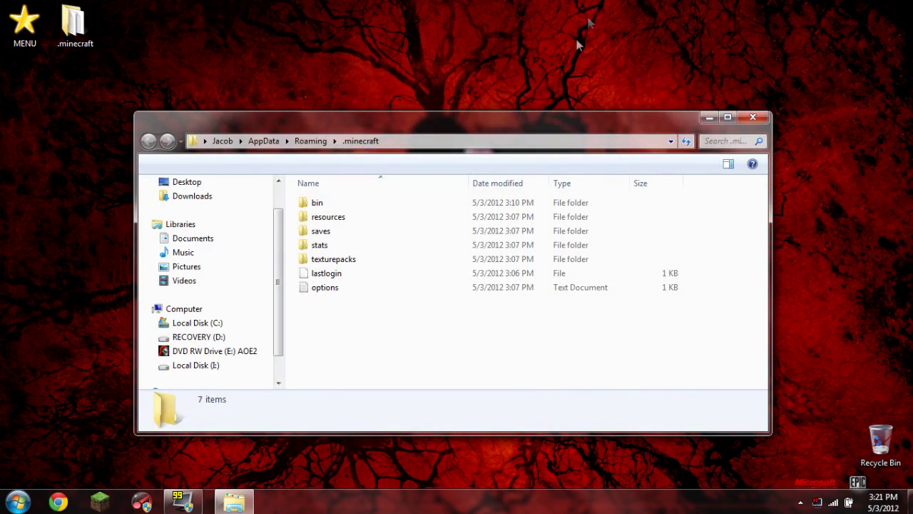
Open the minecraft jar file from the bin folder in WinRAR, dismiss the licence reminder and minimize the folder window.
{"action": "left_click", "coordinate": [308, 204]}
{"action": "double_click", "coordinate": [308, 204]}
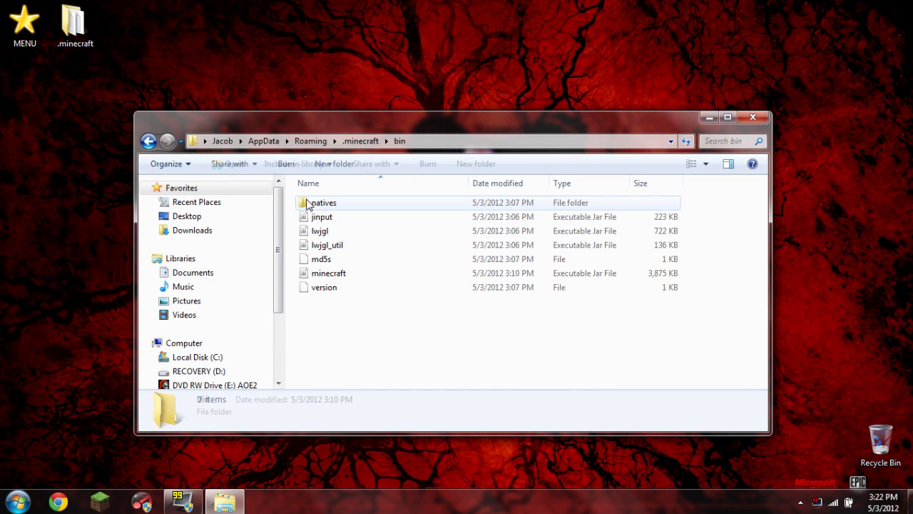
{"action": "left_click", "coordinate": [341, 277]}
{"action": "right_click", "coordinate": [341, 276]}
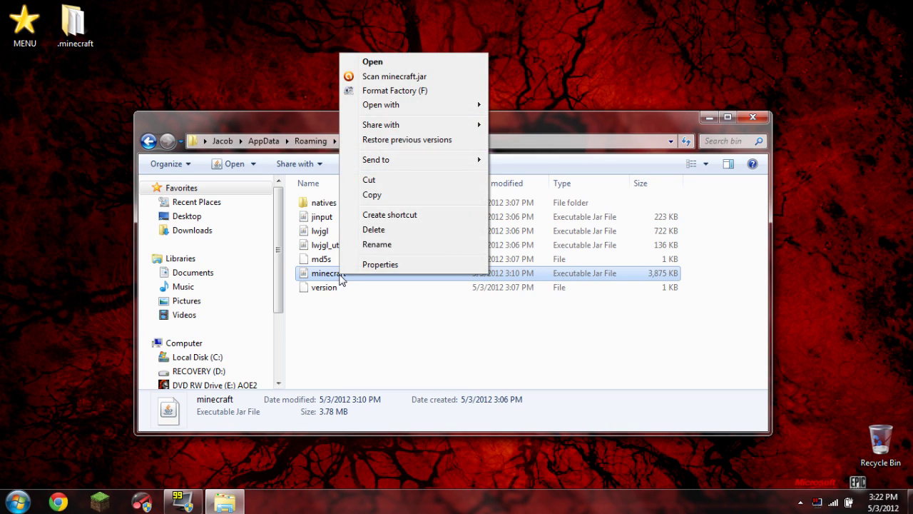
{"action": "mouse_move", "coordinate": [399, 105]}
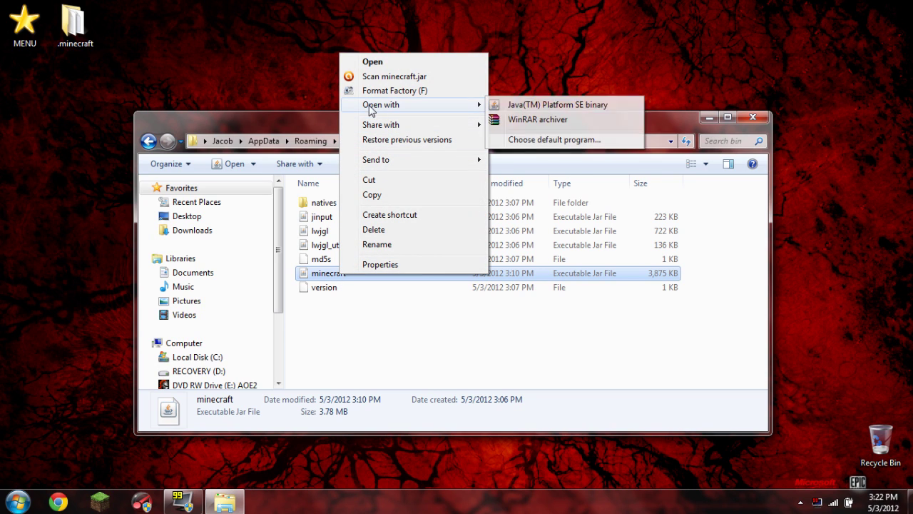
{"action": "left_click", "coordinate": [560, 122]}
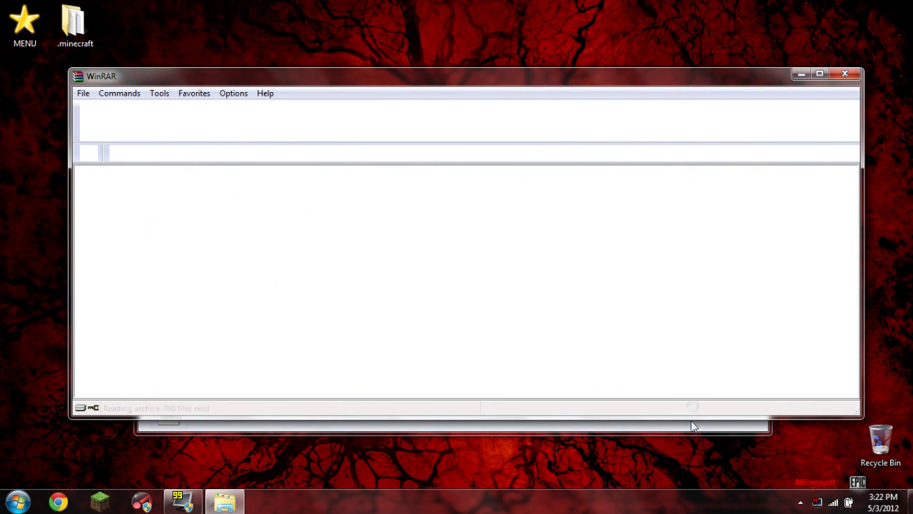
{"action": "left_click", "coordinate": [701, 431]}
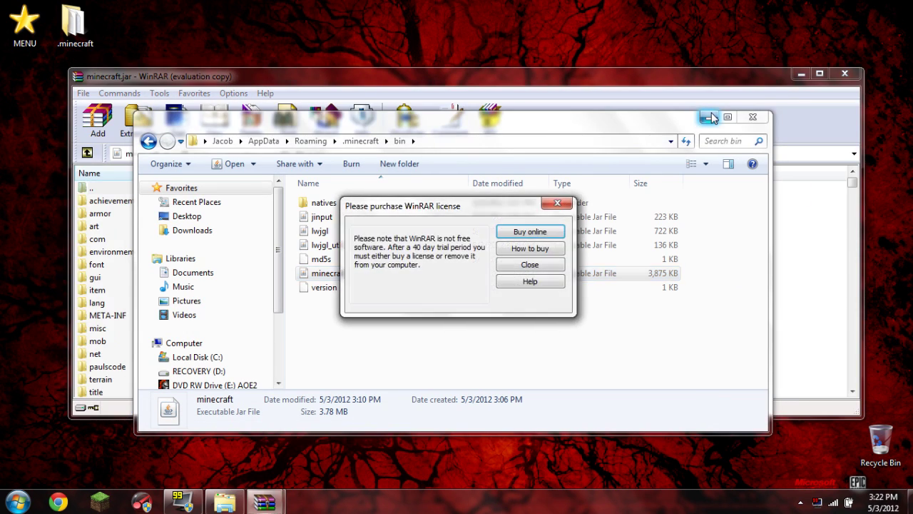
{"action": "left_click", "coordinate": [552, 265]}
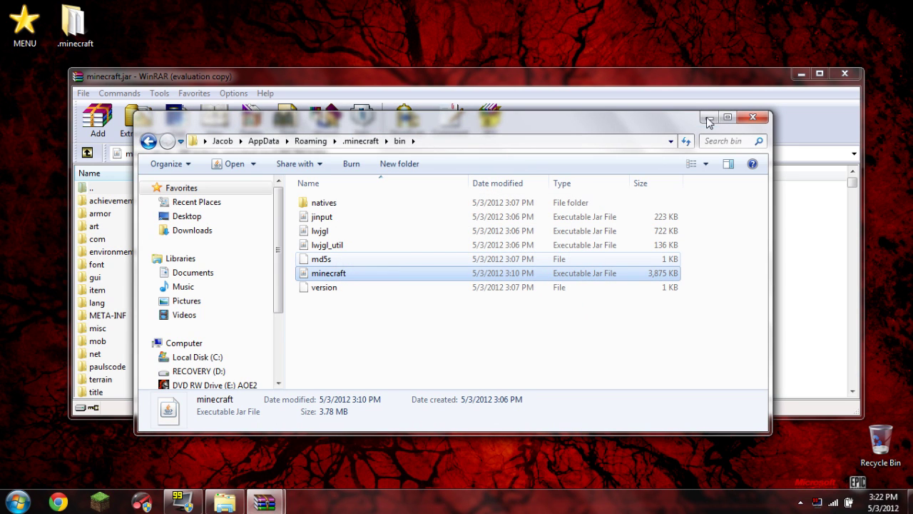
{"action": "left_click", "coordinate": [708, 118]}
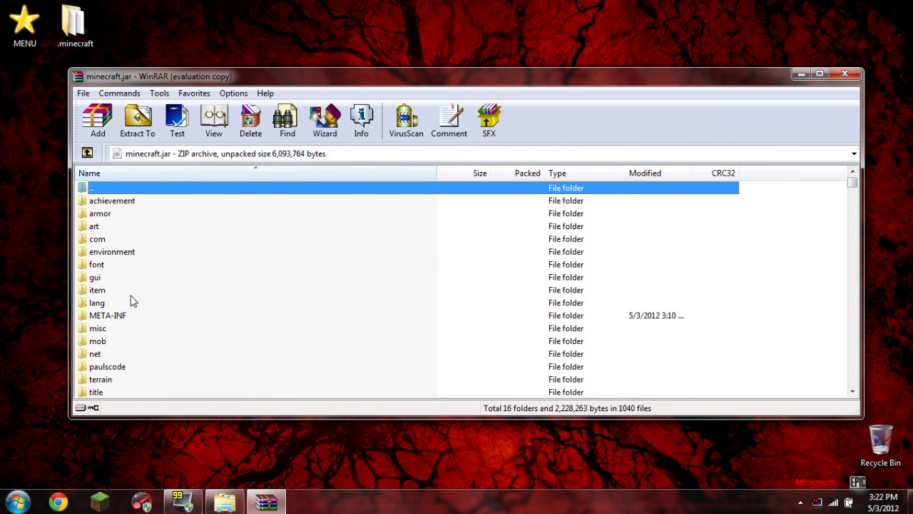
Delete the META-INF folder from minecraft.jar.
{"action": "left_click", "coordinate": [123, 316]}
{"action": "right_click", "coordinate": [123, 316]}
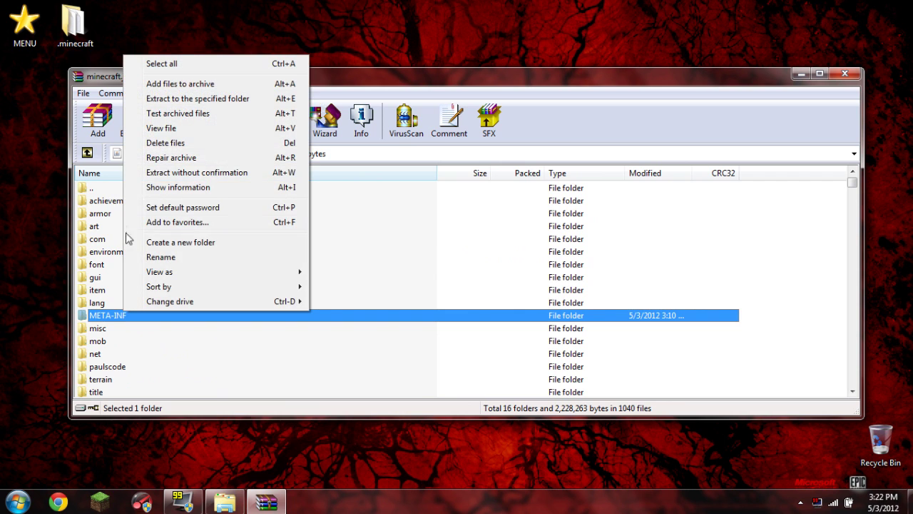
{"action": "left_click", "coordinate": [165, 143]}
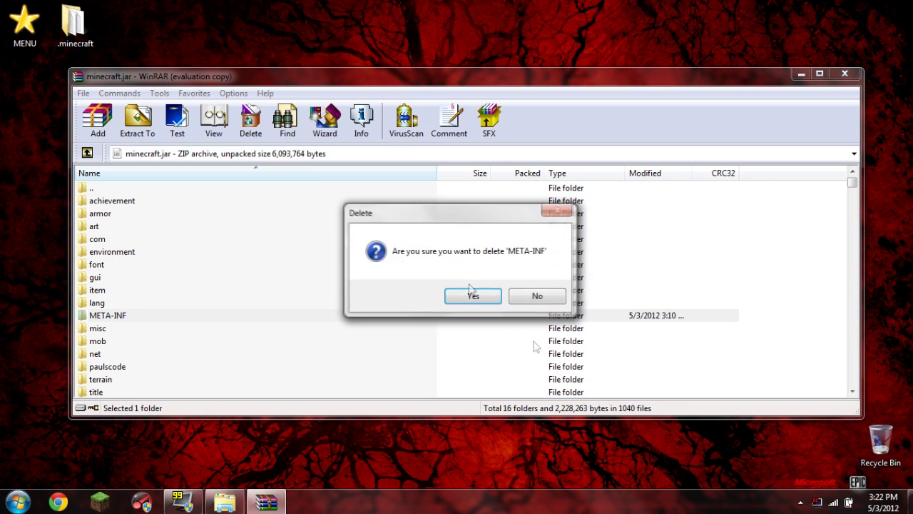
{"action": "left_click", "coordinate": [460, 297]}
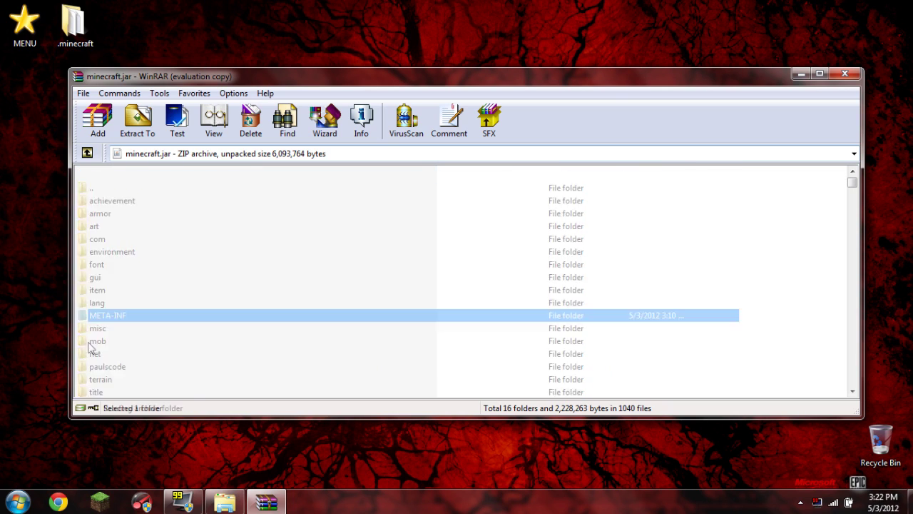
Extract BetterDungeonsv0.931.zip and ModLoader.zip from the Better Dungeons AIO archive to the desktop, and close that archive.
{"action": "left_click_drag", "start_coordinate": [112, 75], "coordinate": [125, 276]}
{"action": "left_click", "coordinate": [488, 162]}
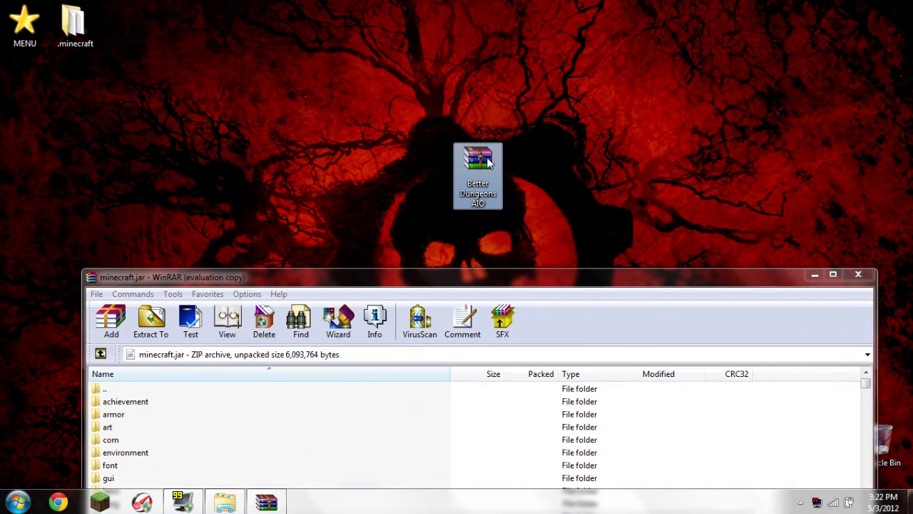
{"action": "double_click", "coordinate": [487, 162]}
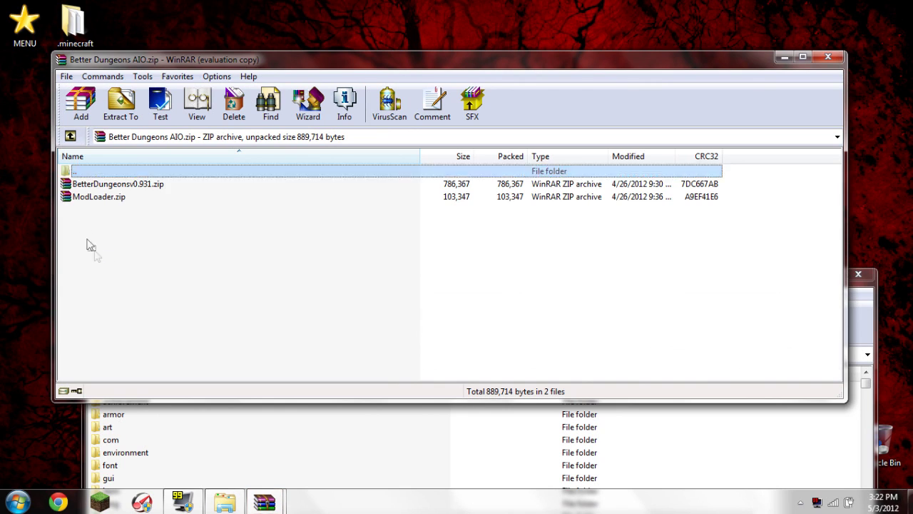
{"action": "left_click", "coordinate": [521, 235]}
{"action": "key", "text": "ctrl+a"}
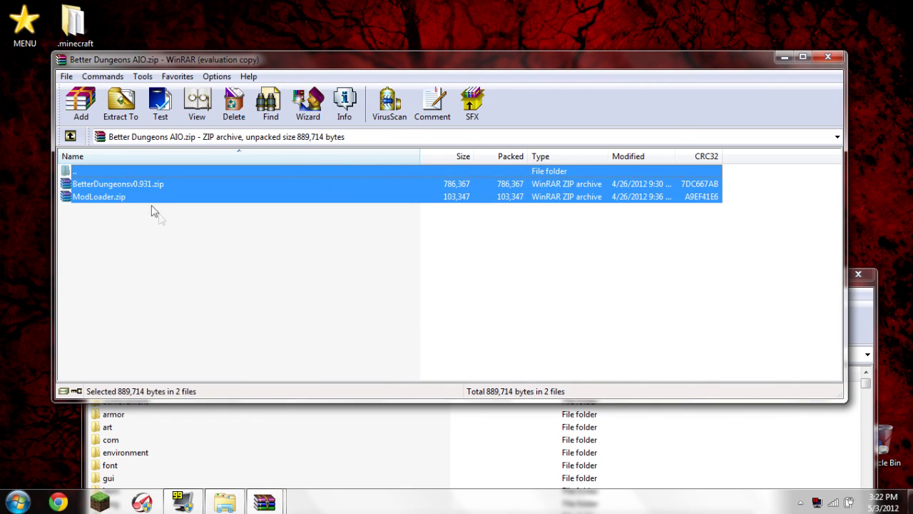
{"action": "left_click_drag", "start_coordinate": [99, 229], "coordinate": [359, 35]}
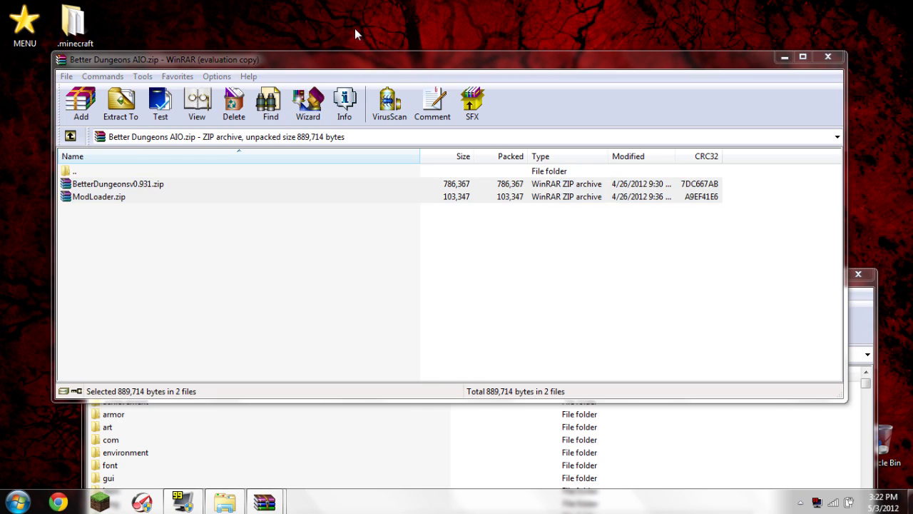
{"action": "left_click", "coordinate": [828, 57]}
Delete the Better Dungeons AIO archive from the desktop.
{"action": "left_click", "coordinate": [499, 156]}
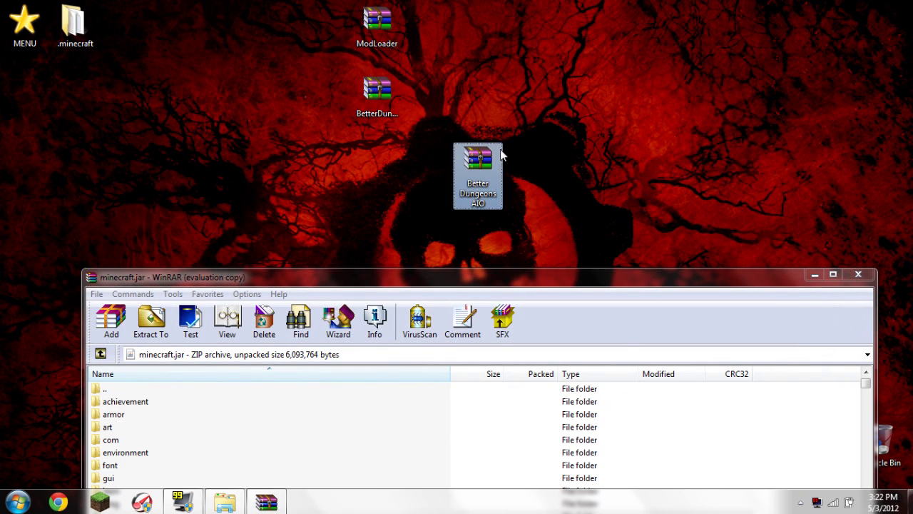
{"action": "right_click", "coordinate": [465, 167]}
{"action": "left_click", "coordinate": [510, 339]}
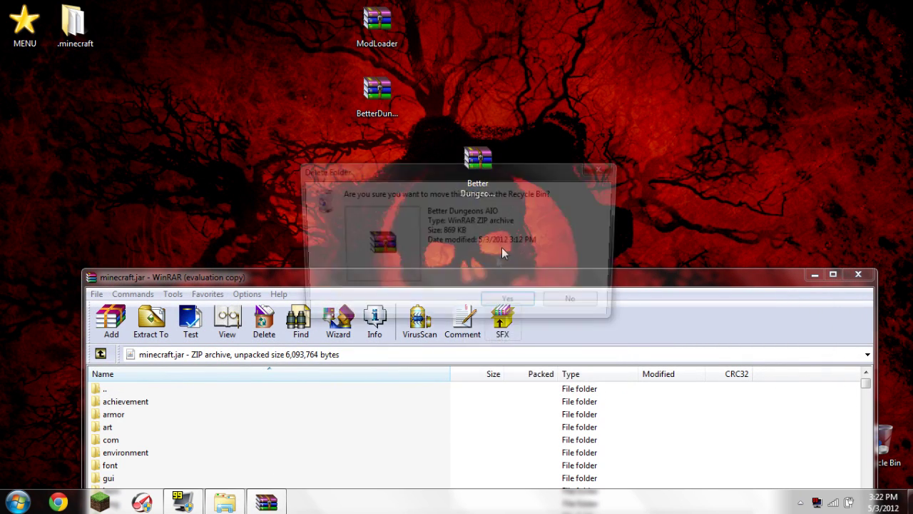
{"action": "left_click", "coordinate": [511, 304]}
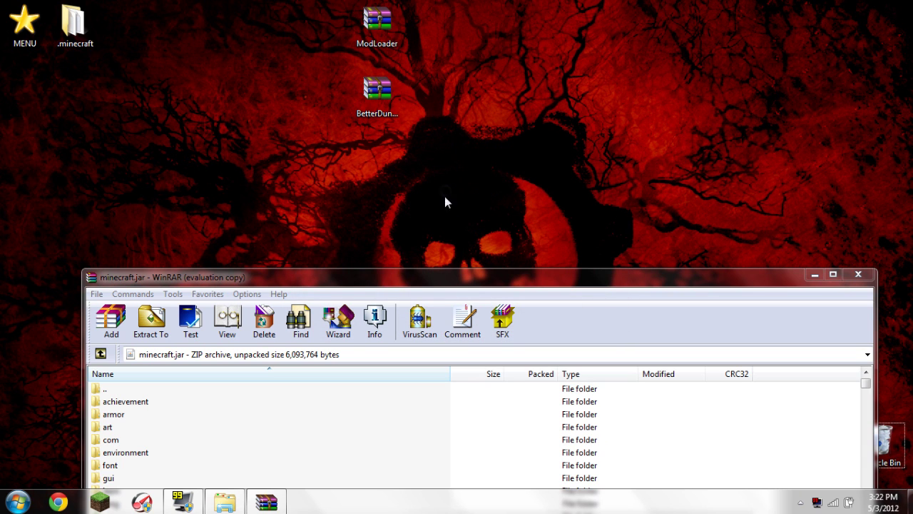
Add all files from ModLoader.zip to minecraft.jar with the default archive settings, and close both archives.
{"action": "left_click_drag", "start_coordinate": [469, 271], "coordinate": [561, 106]}
{"action": "left_click", "coordinate": [378, 29]}
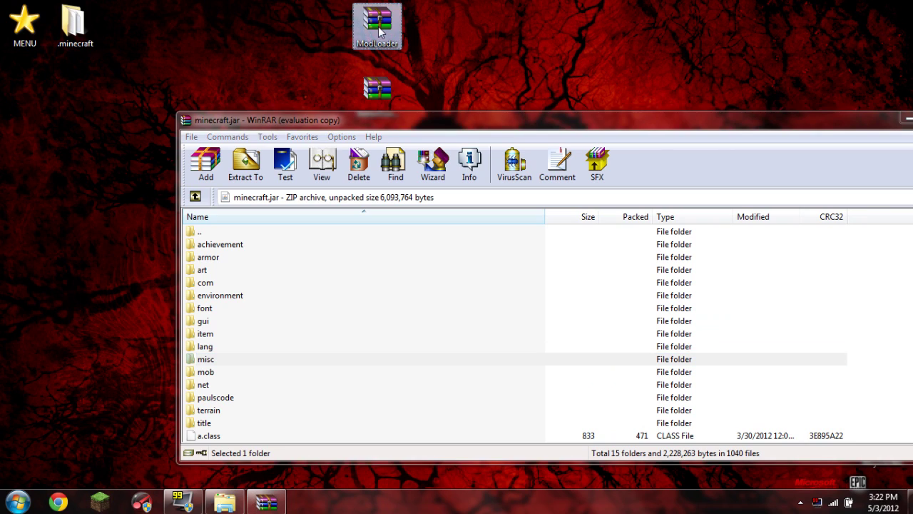
{"action": "double_click", "coordinate": [380, 27]}
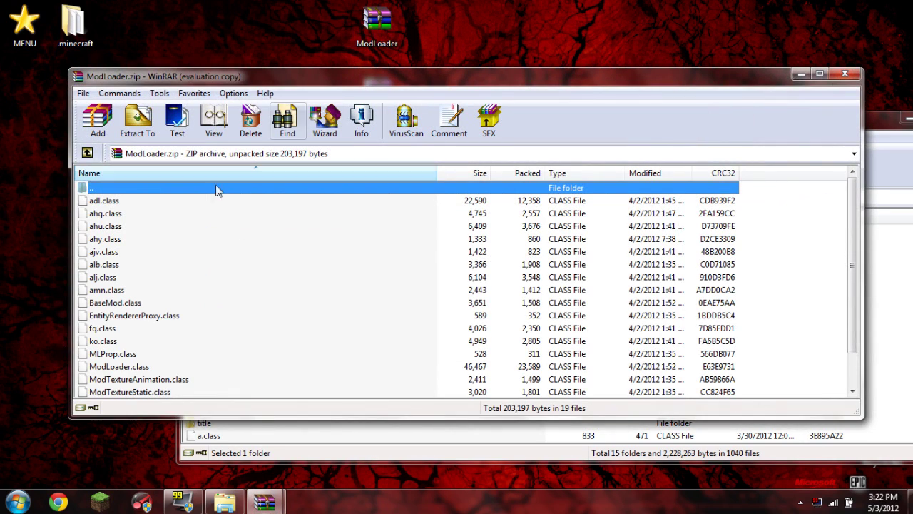
{"action": "left_click", "coordinate": [589, 250]}
{"action": "right_click", "coordinate": [601, 212]}
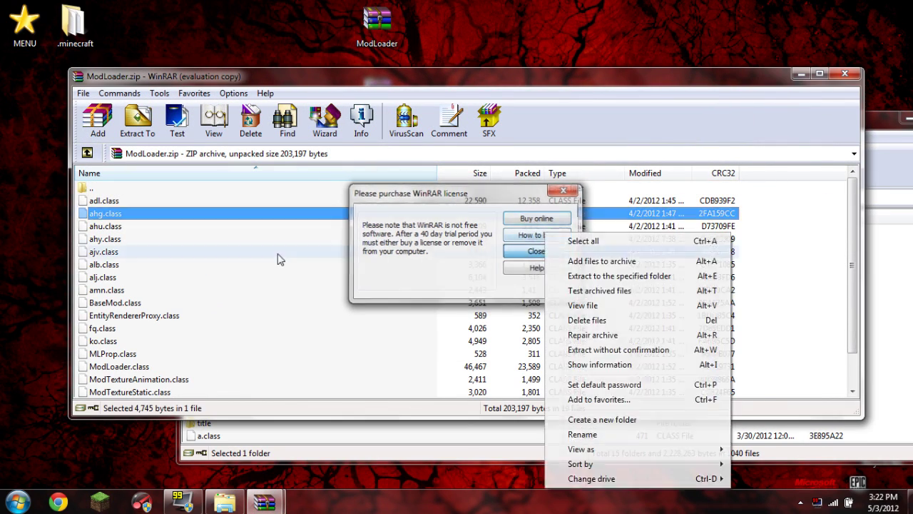
{"action": "right_click", "coordinate": [279, 252]}
{"action": "left_click", "coordinate": [307, 241]}
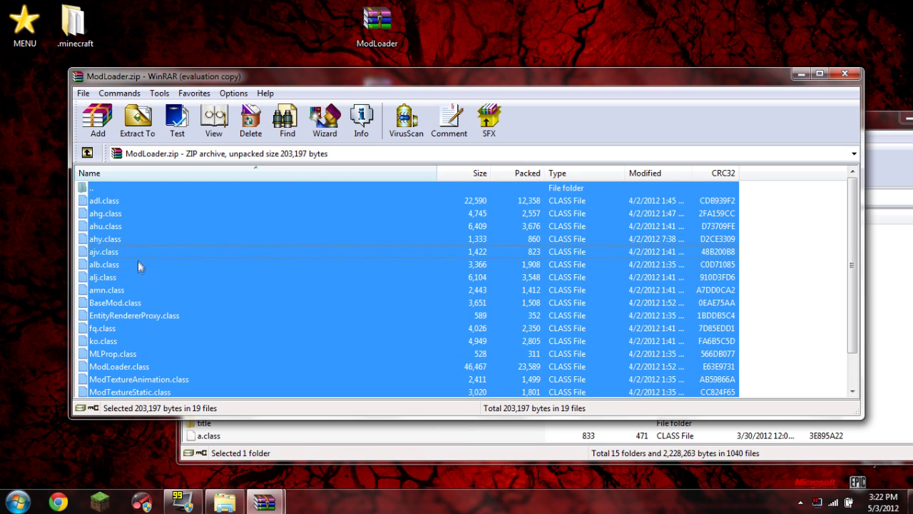
{"action": "left_click_drag", "start_coordinate": [139, 265], "coordinate": [900, 305]}
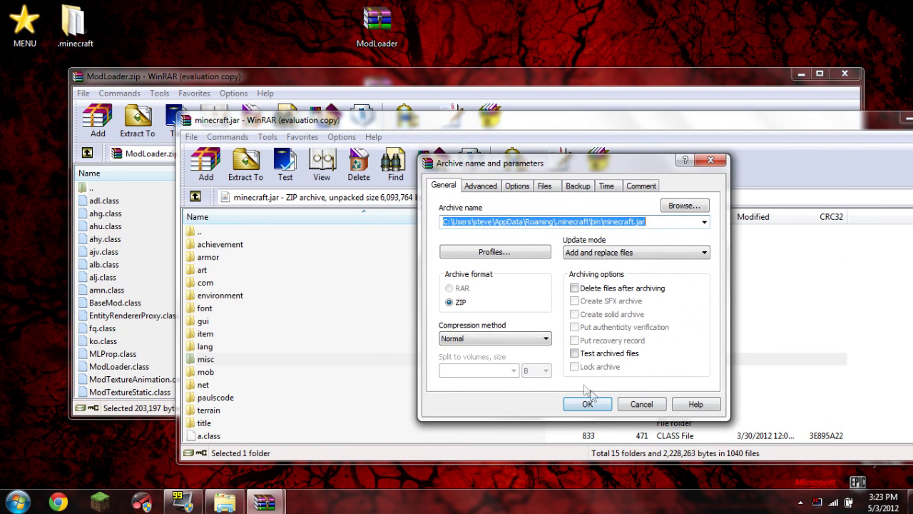
{"action": "left_click", "coordinate": [586, 403]}
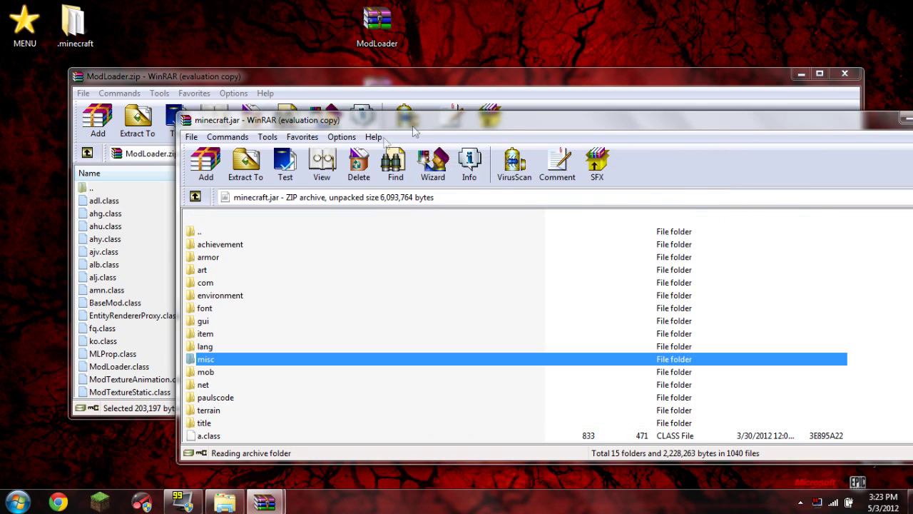
{"action": "left_click", "coordinate": [849, 72]}
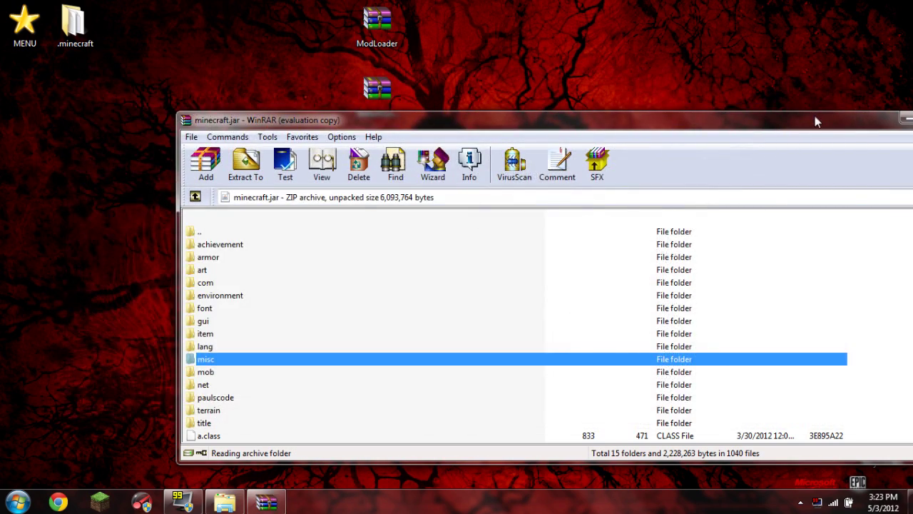
{"action": "left_click_drag", "start_coordinate": [818, 122], "coordinate": [626, 122]}
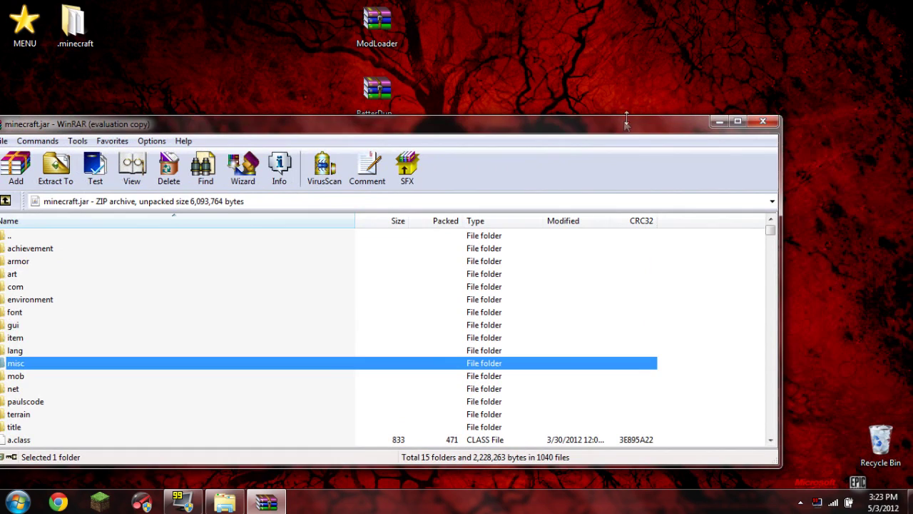
{"action": "left_click", "coordinate": [770, 122]}
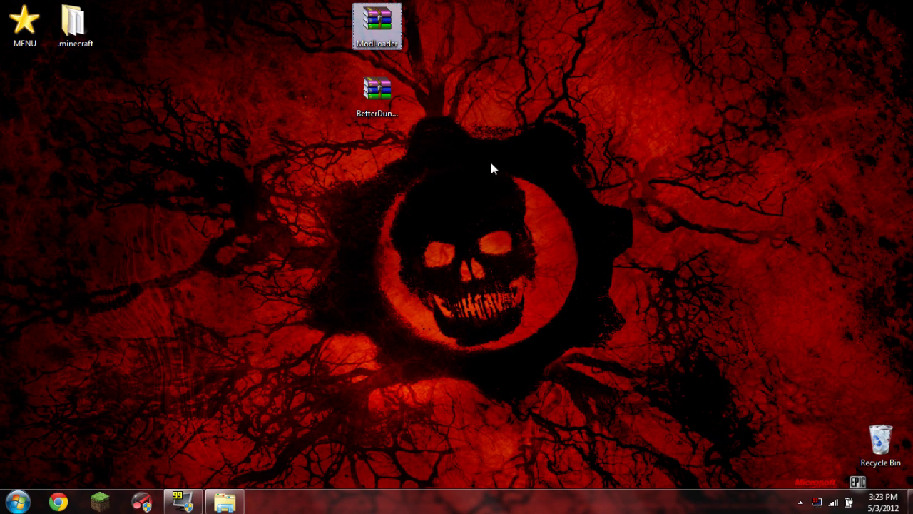
Go up from the bin folder to the .minecraft folder and open the BetterDungeonsv0.931.zip archive, dismissing the licence reminder.
{"action": "left_click", "coordinate": [214, 503]}
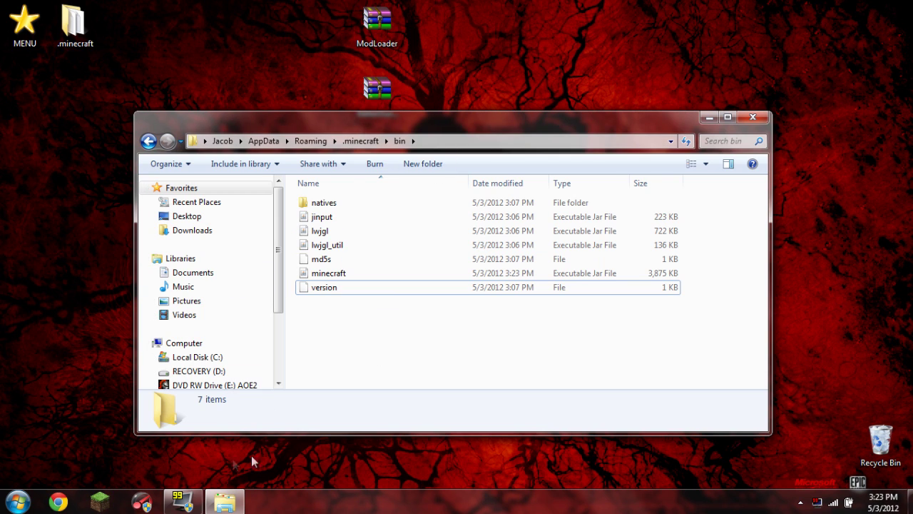
{"action": "left_click", "coordinate": [362, 141]}
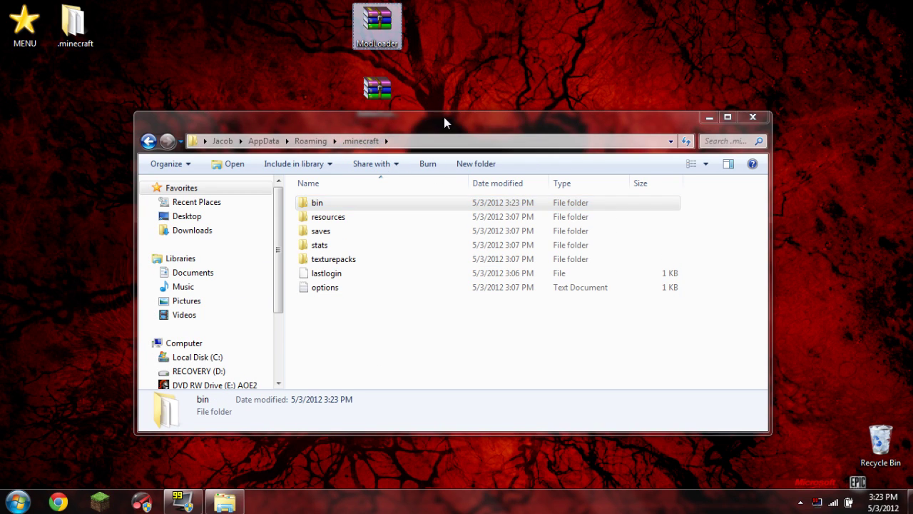
{"action": "left_click_drag", "start_coordinate": [444, 119], "coordinate": [422, 200]}
{"action": "left_click", "coordinate": [366, 97]}
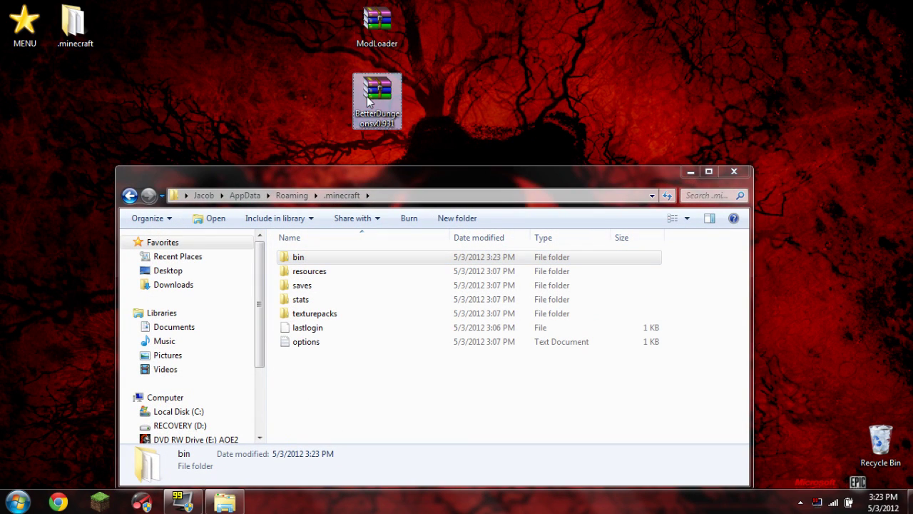
{"action": "double_click", "coordinate": [366, 100]}
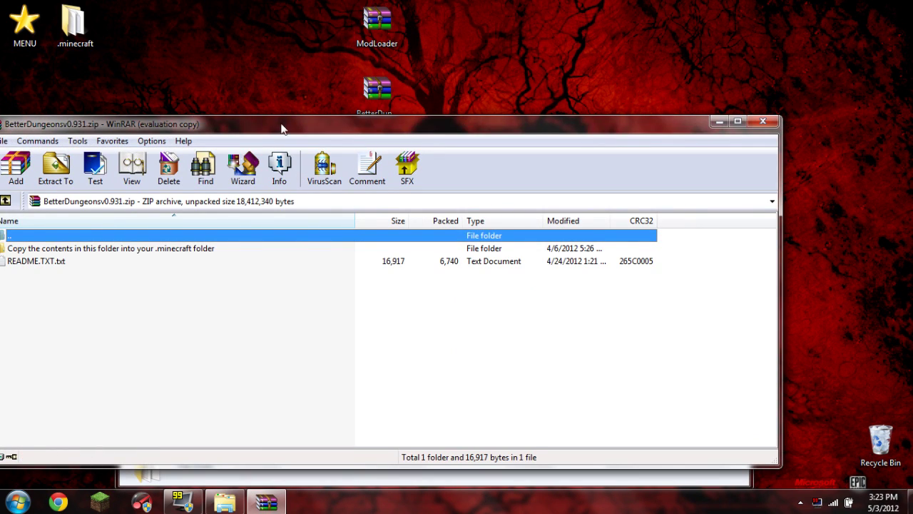
{"action": "left_click_drag", "start_coordinate": [315, 128], "coordinate": [325, 130]}
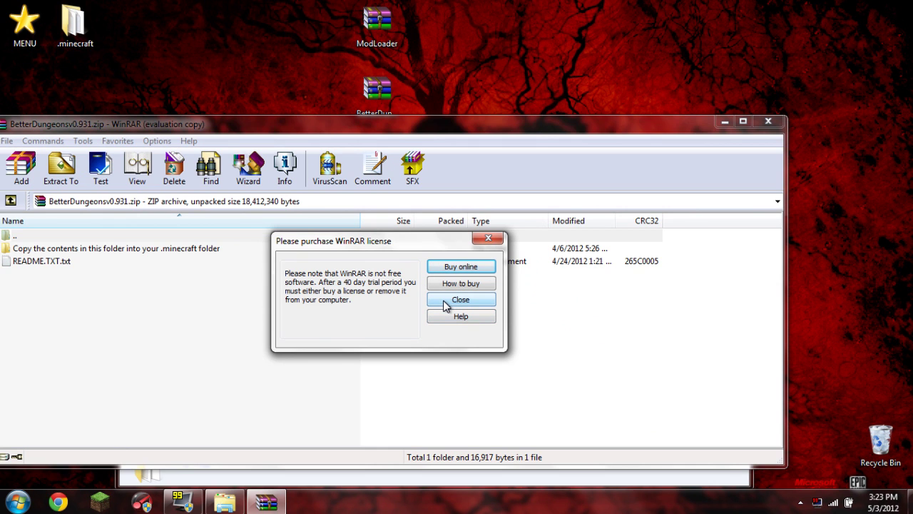
{"action": "left_click", "coordinate": [444, 305]}
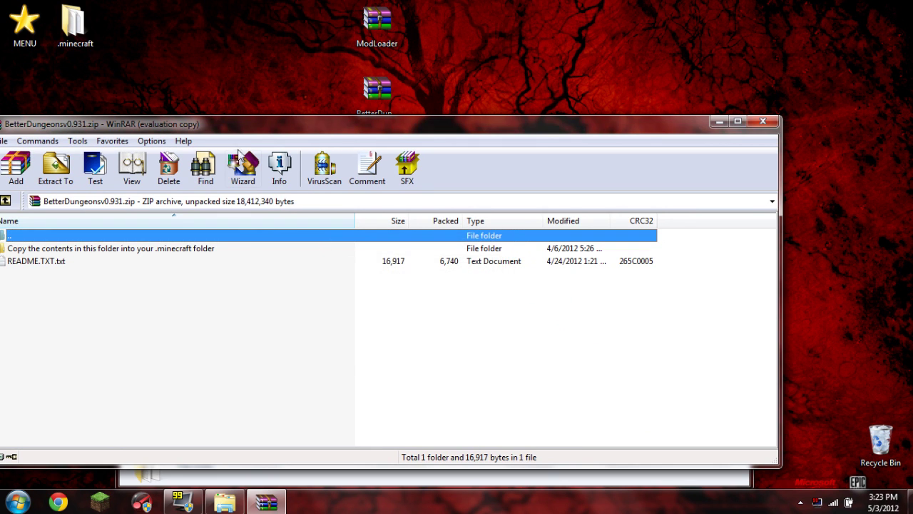
Copy the Chocolate and mods folders from the archive's "Copy the contents in this folder into your .minecraft folder" into .minecraft, and close the archive.
{"action": "left_click_drag", "start_coordinate": [217, 126], "coordinate": [449, 130]}
{"action": "left_click", "coordinate": [331, 251]}
{"action": "double_click", "coordinate": [331, 251]}
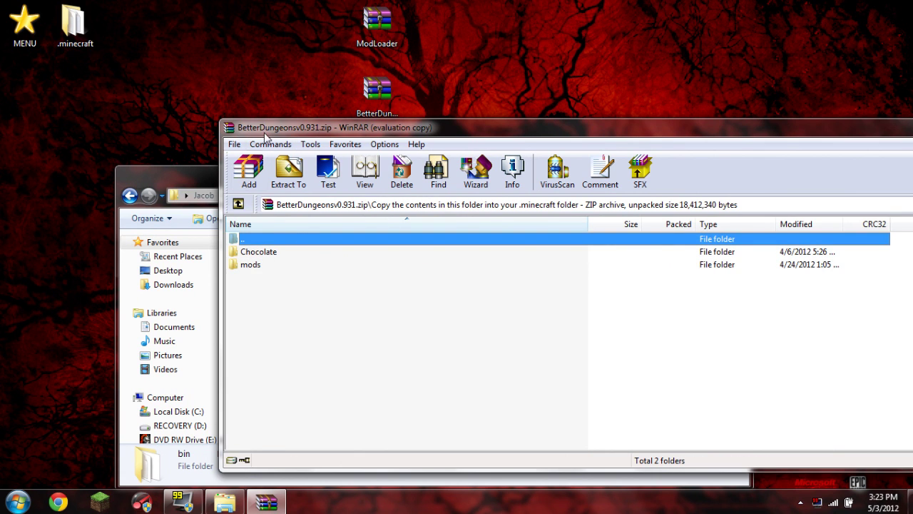
{"action": "left_click_drag", "start_coordinate": [251, 126], "coordinate": [443, 120]}
{"action": "left_click_drag", "start_coordinate": [477, 292], "coordinate": [318, 391]}
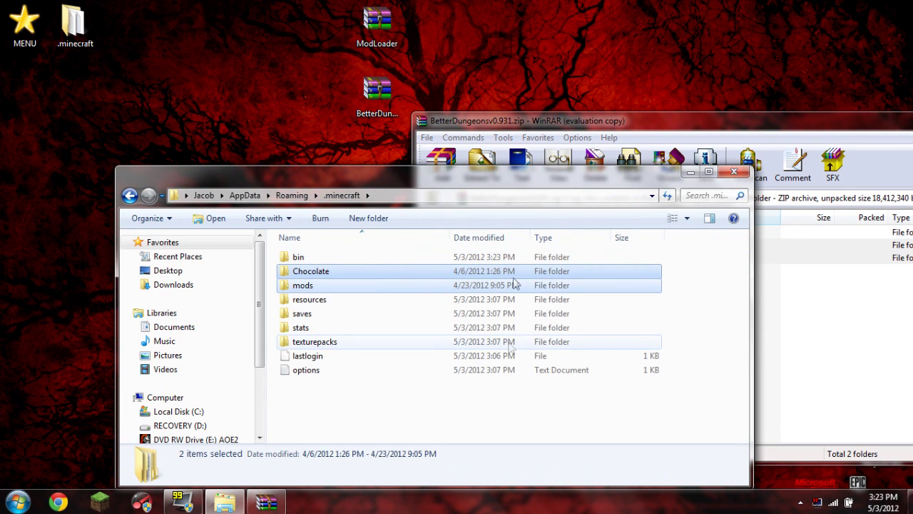
{"action": "left_click_drag", "start_coordinate": [628, 121], "coordinate": [248, 130]}
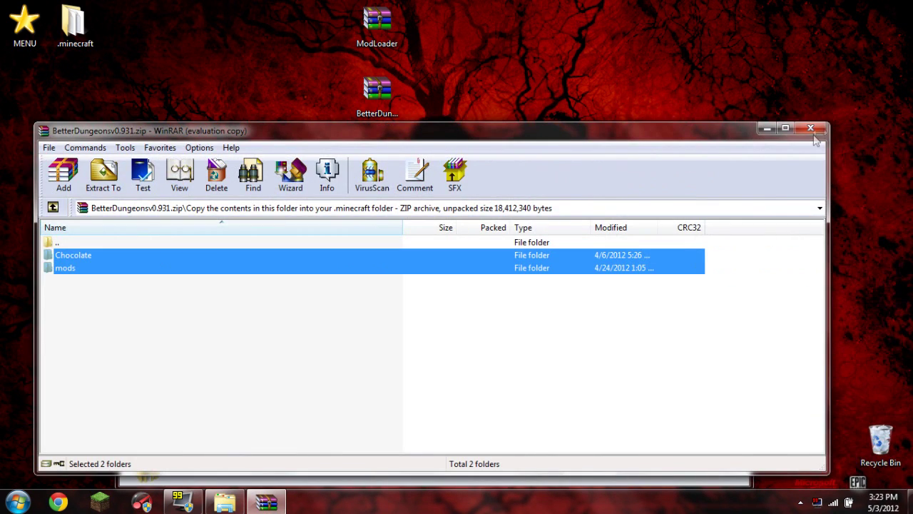
{"action": "left_click", "coordinate": [810, 130]}
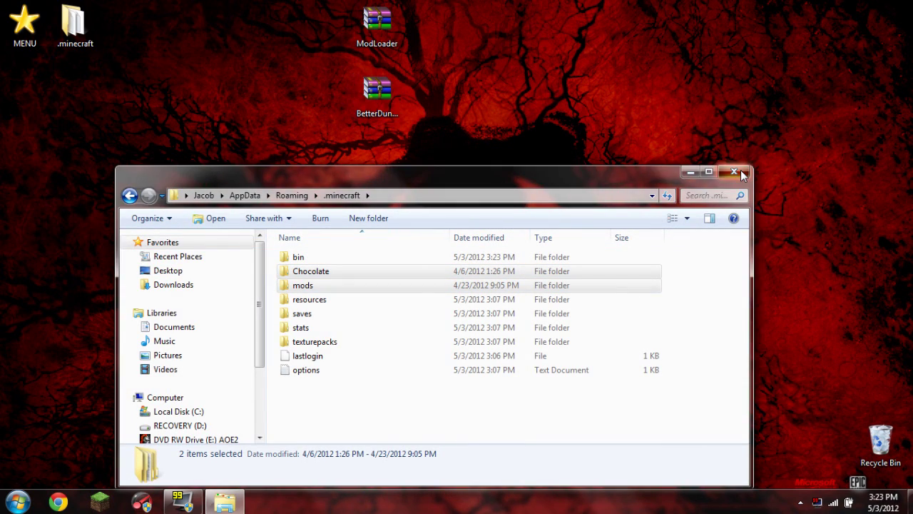
Close the .minecraft folder window and delete the ModLoader and BetterDungeons archives from the desktop.
{"action": "left_click", "coordinate": [734, 171]}
{"action": "mouse_move", "coordinate": [488, 3]}
{"action": "left_mouse_down"}
{"action": "mouse_move", "coordinate": [336, 93]}
{"action": "mouse_move", "coordinate": [341, 107]}
{"action": "left_mouse_up"}
{"action": "left_click_drag", "start_coordinate": [377, 99], "coordinate": [880, 436]}
Launch Minecraft, allow the unverified application to run, and log in with the remembered account.
{"action": "left_click", "coordinate": [100, 501]}
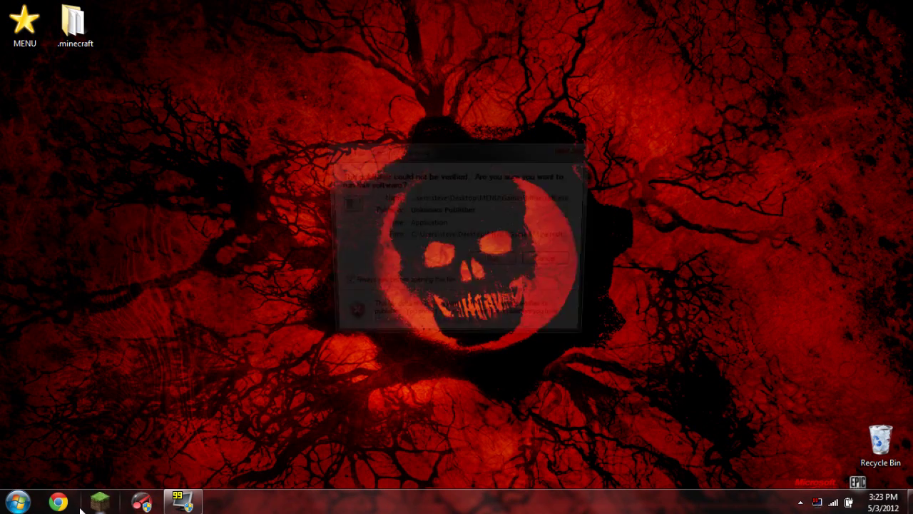
{"action": "left_click", "coordinate": [500, 263]}
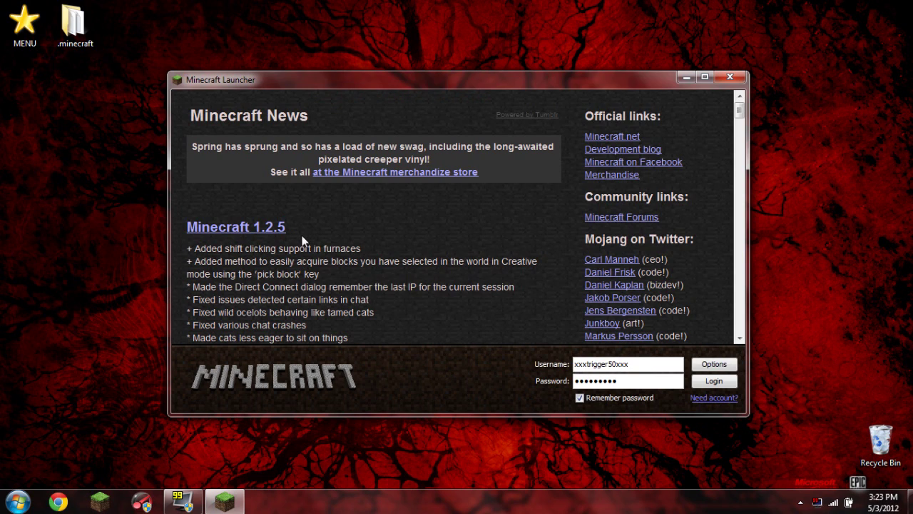
{"action": "left_click", "coordinate": [714, 380]}
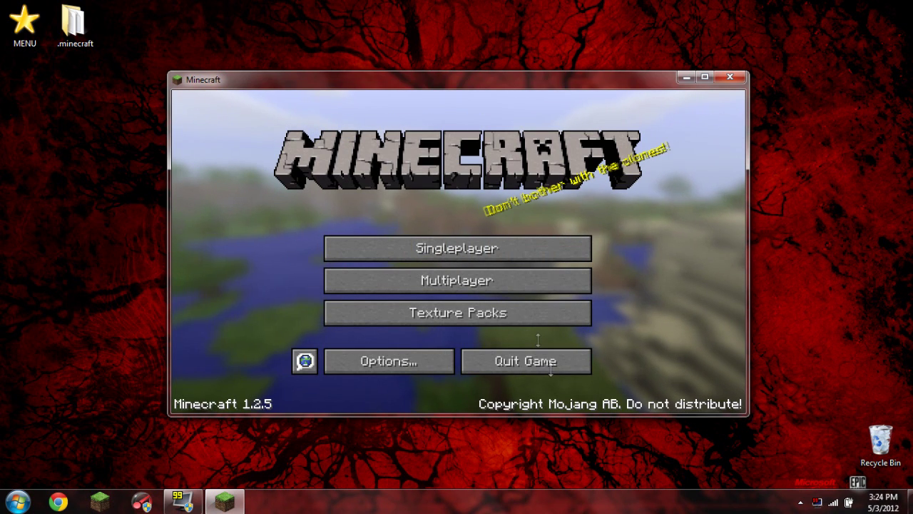
{"action": "left_click", "coordinate": [398, 361]}
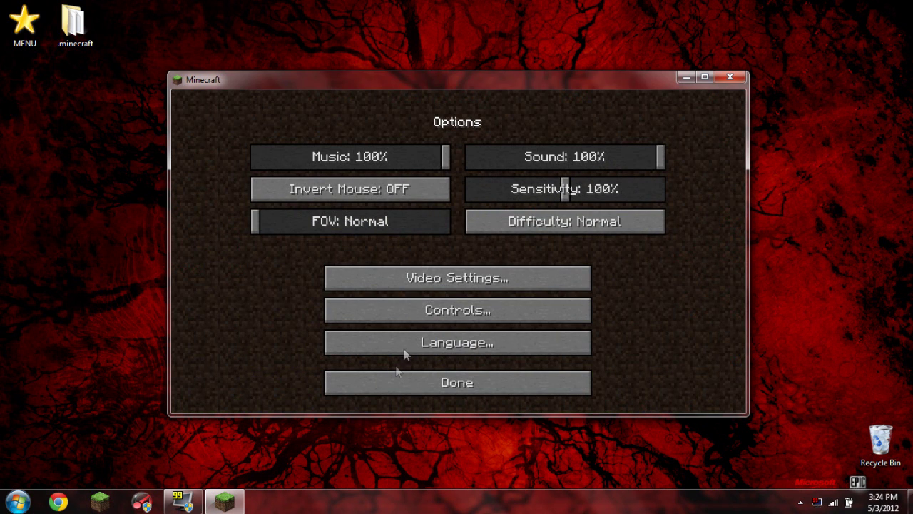
{"action": "left_click", "coordinate": [468, 277]}
{"action": "left_click", "coordinate": [508, 391]}
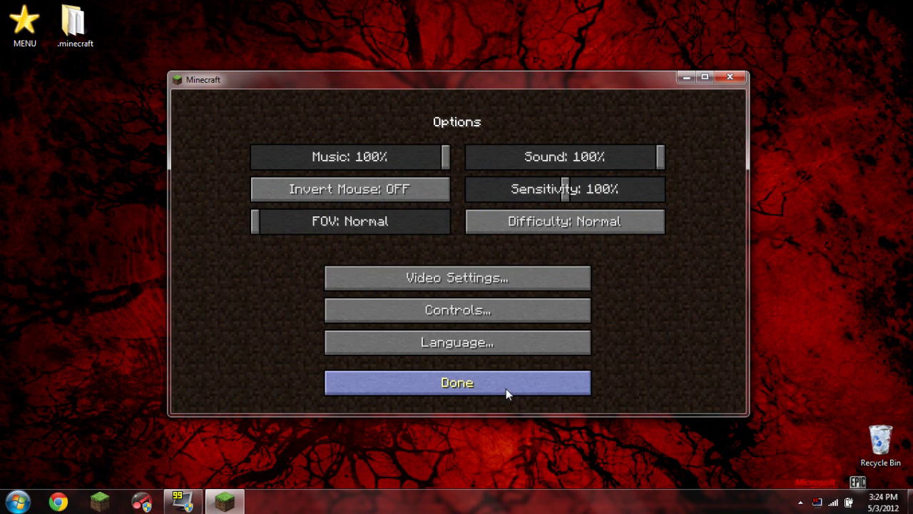
{"action": "left_click", "coordinate": [506, 385]}
{"action": "left_click", "coordinate": [483, 256]}
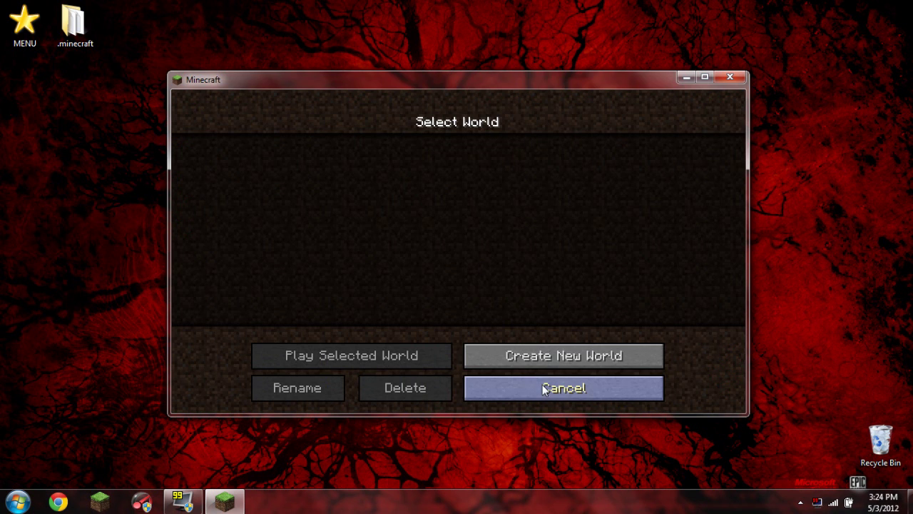
{"action": "left_click", "coordinate": [542, 387]}
Create a singleplayer world with the default name New World in Survival mode.
{"action": "left_click", "coordinate": [495, 257]}
{"action": "left_click", "coordinate": [523, 352]}
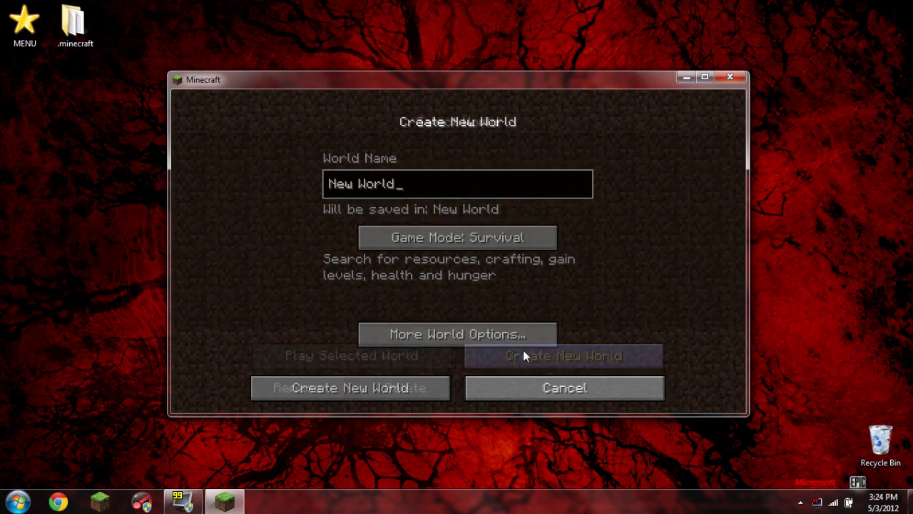
{"action": "left_click", "coordinate": [418, 388]}
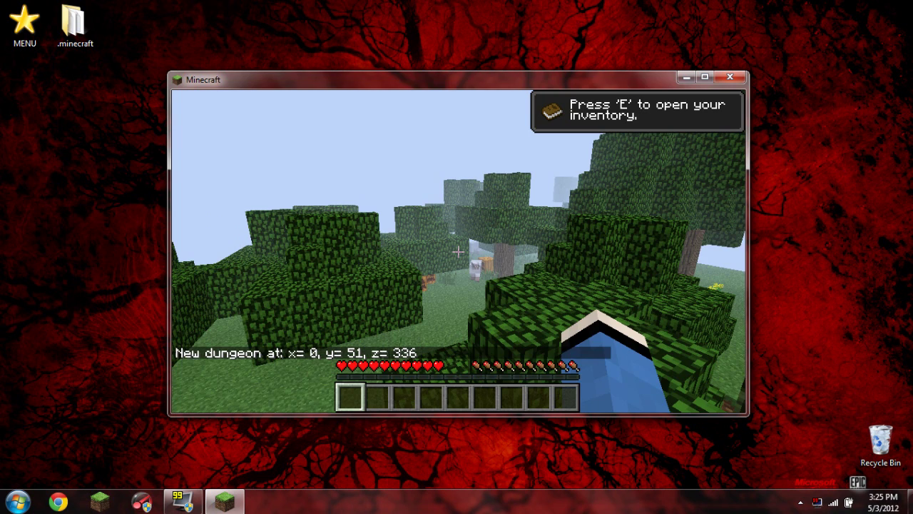
Save and quit the world to the title screen, and close Minecraft.
{"action": "key", "text": "Escape"}
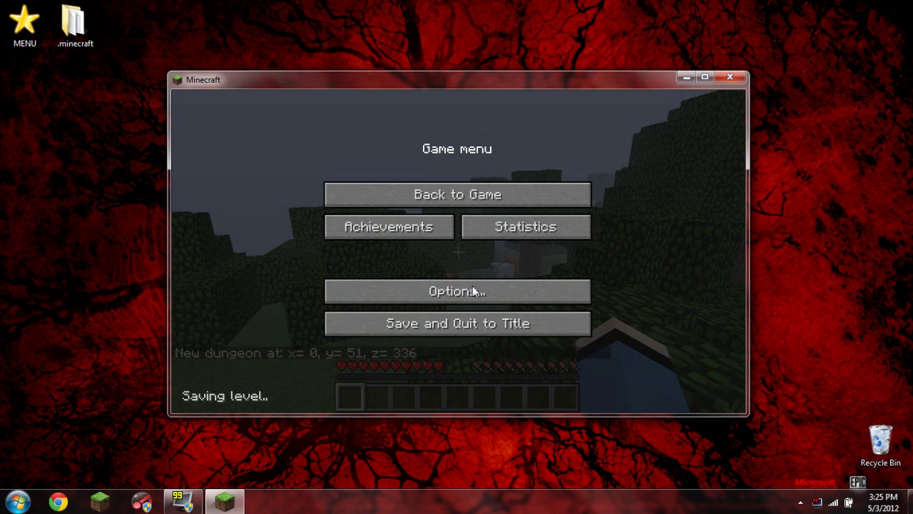
{"action": "left_click", "coordinate": [481, 328]}
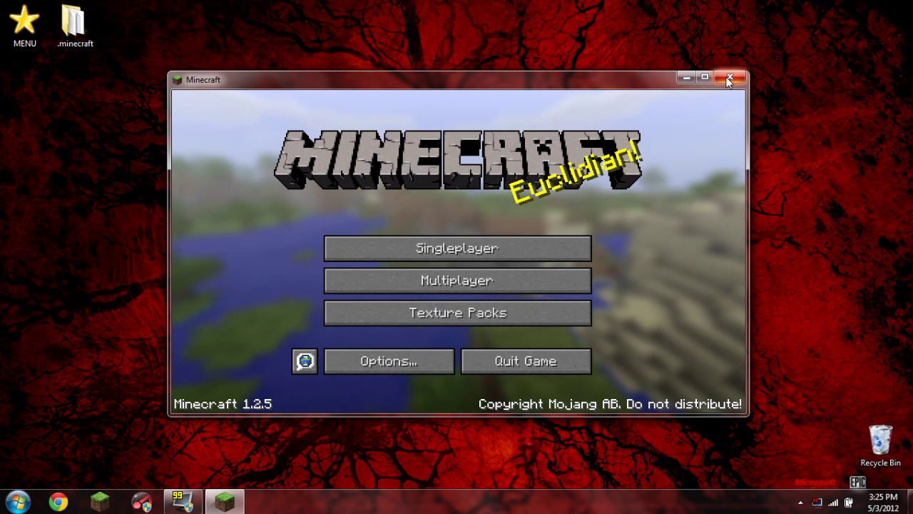
{"action": "left_click", "coordinate": [728, 79]}
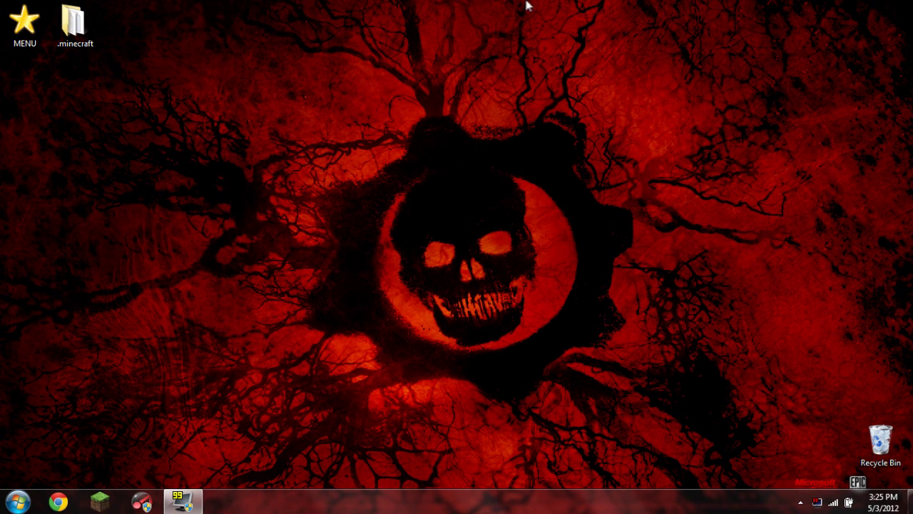